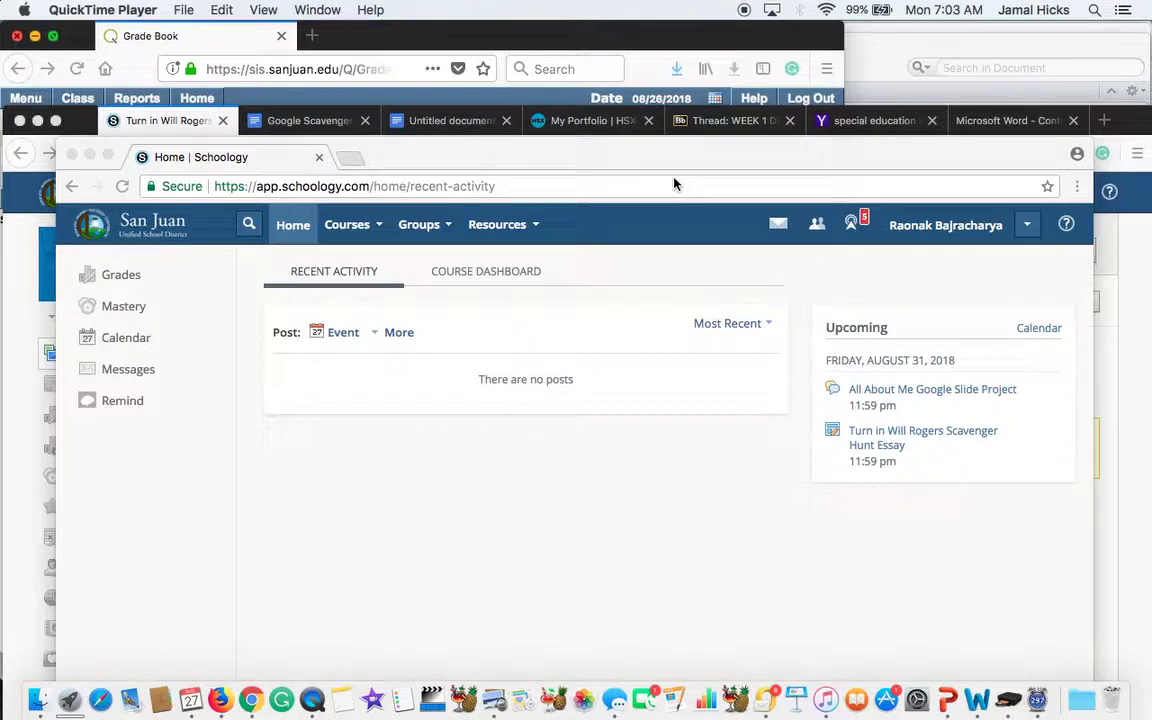
Step: Open the Will Rogers Scavenger Hunt Essay material in Technology 2018-2019's August 27th folder
{"action": "left_click", "coordinate": [320, 205]}
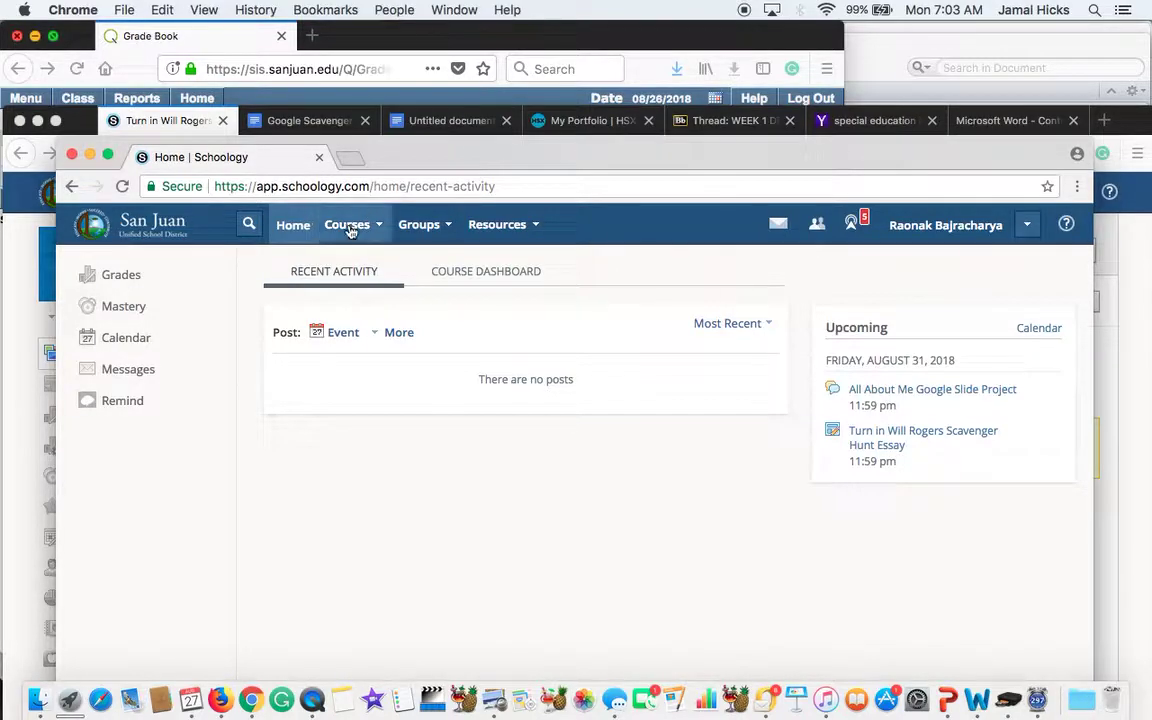
{"action": "left_click", "coordinate": [350, 228]}
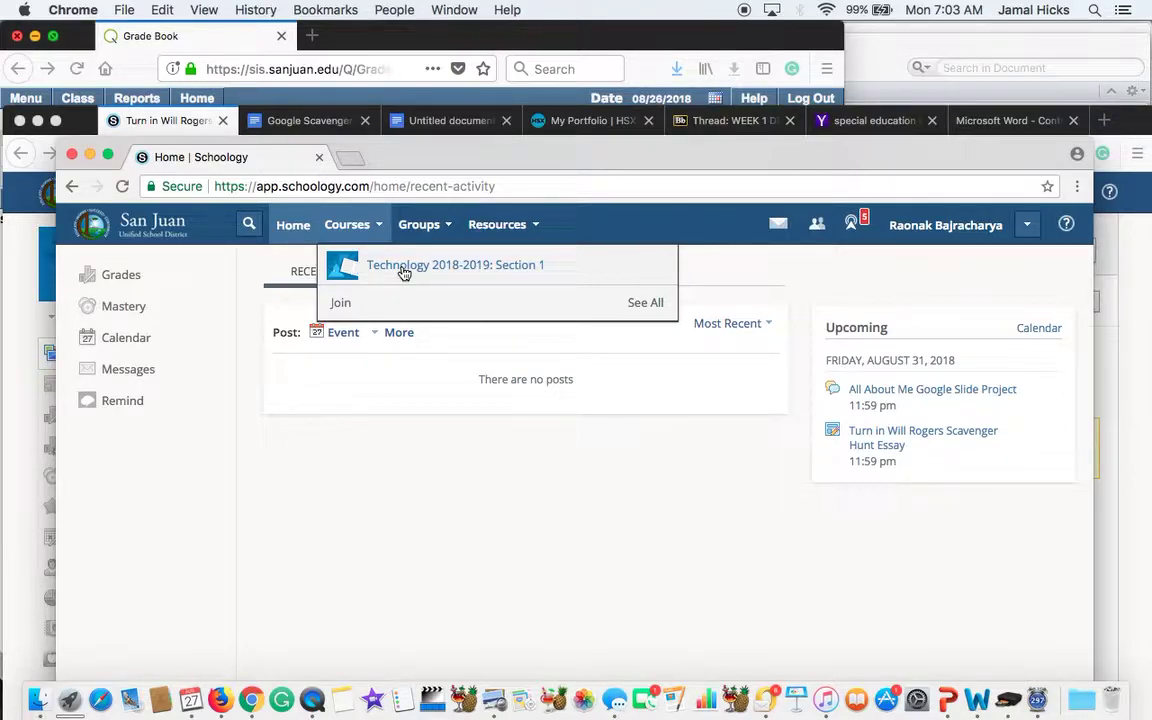
{"action": "left_click", "coordinate": [403, 270]}
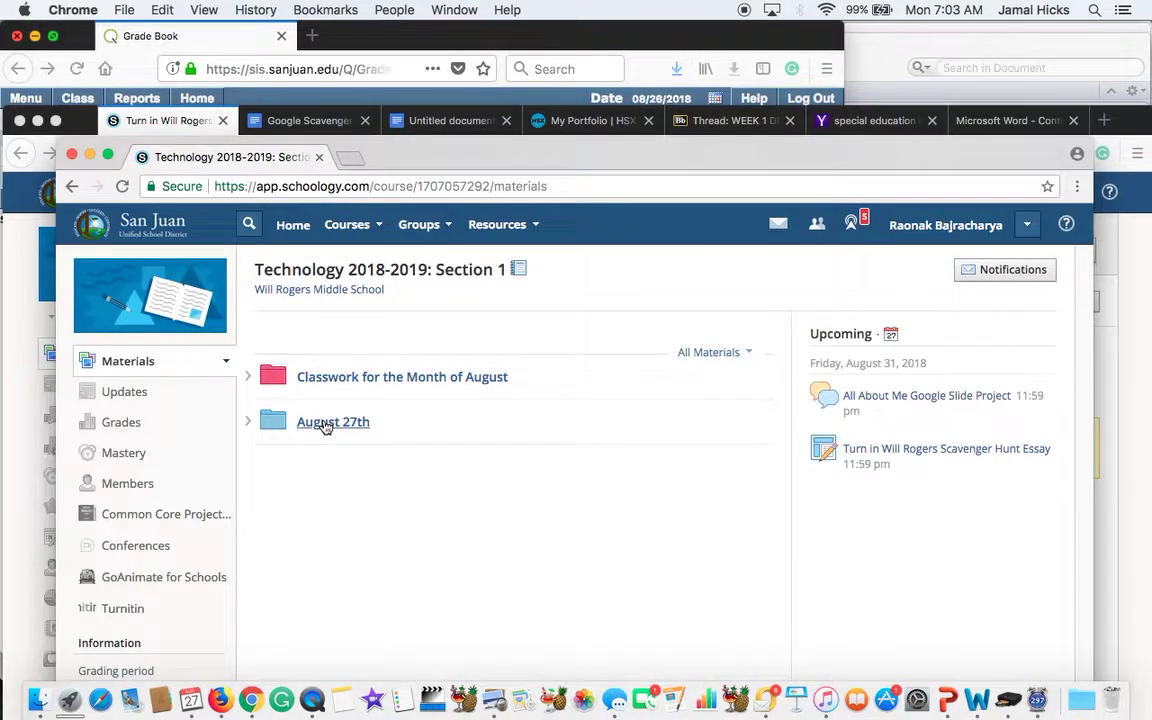
{"action": "left_click", "coordinate": [326, 423]}
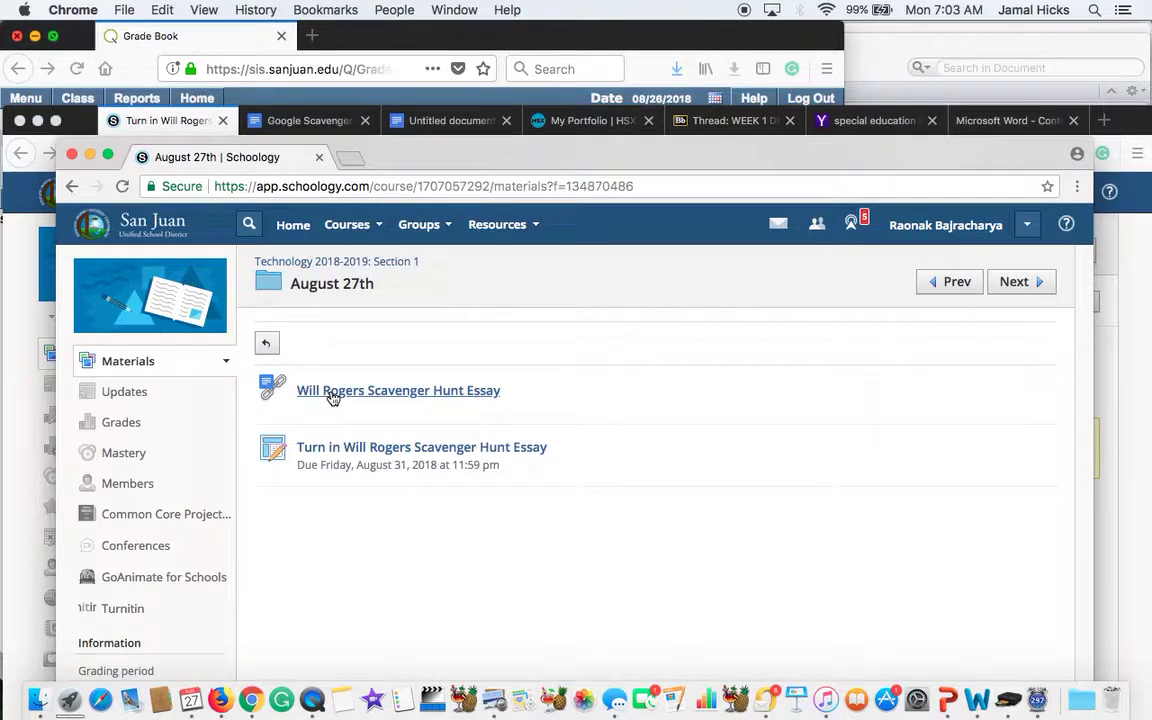
{"action": "left_click", "coordinate": [333, 392]}
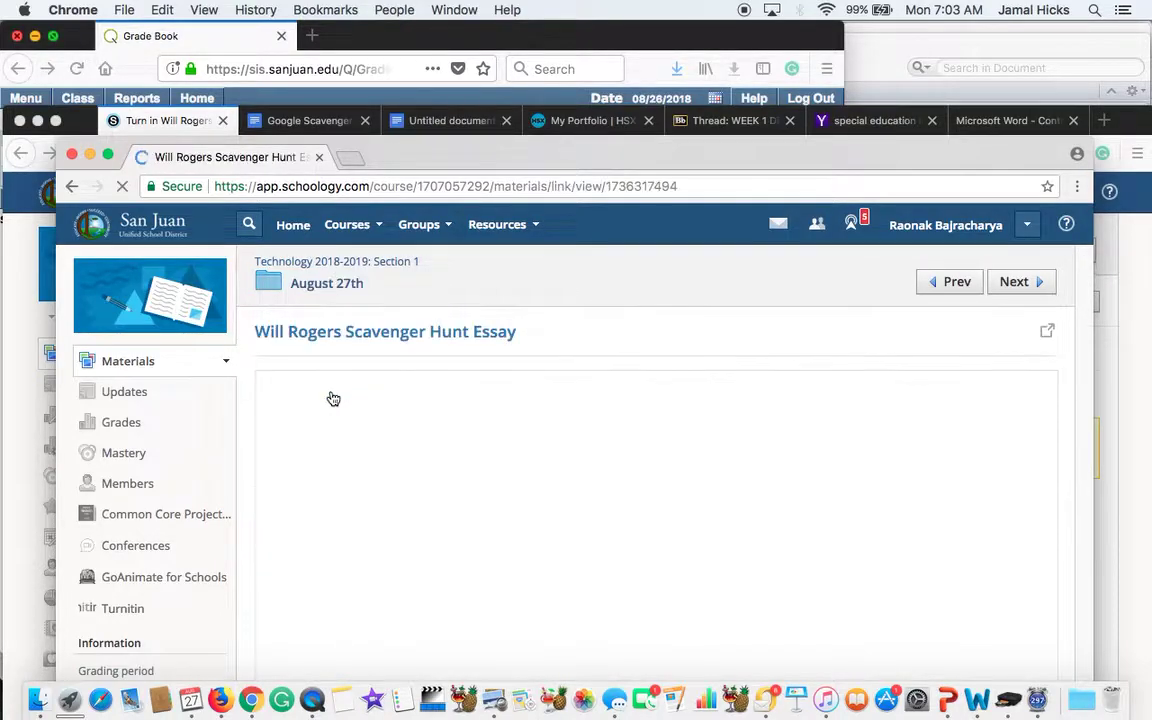
Step: Open the linked Google Scavenger Hunt Essay in a new tab and copy all its text
{"action": "left_click", "coordinate": [1049, 333]}
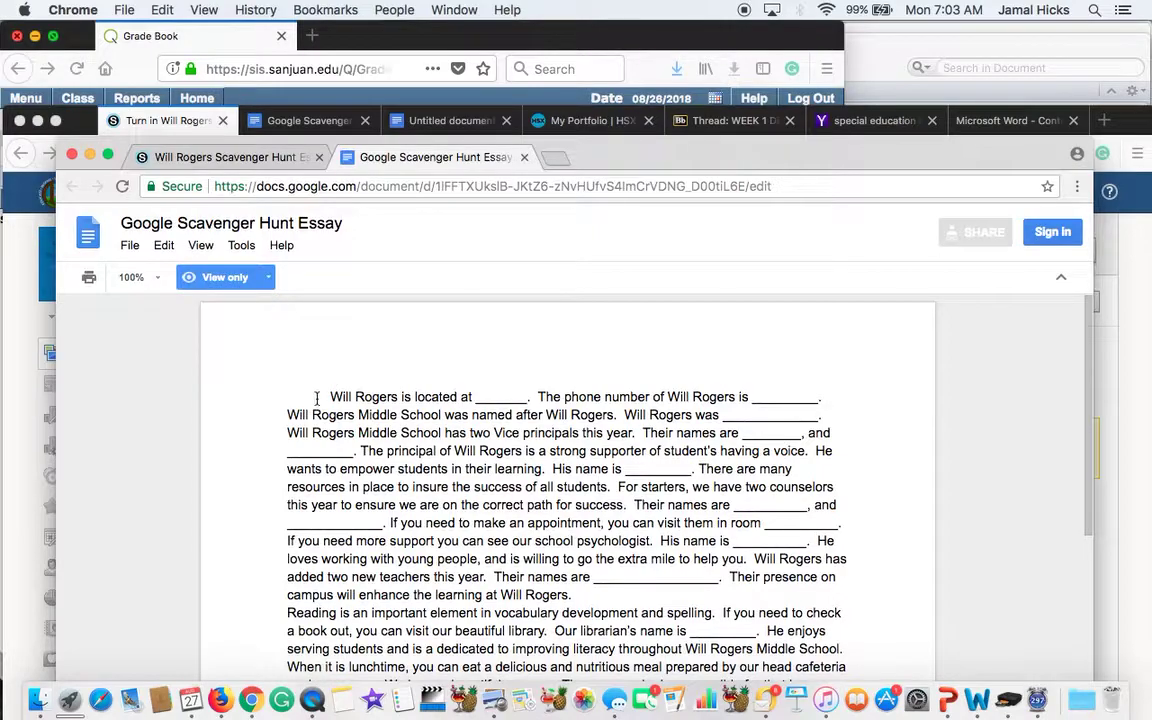
{"action": "left_click_drag", "start_coordinate": [327, 397], "coordinate": [775, 625]}
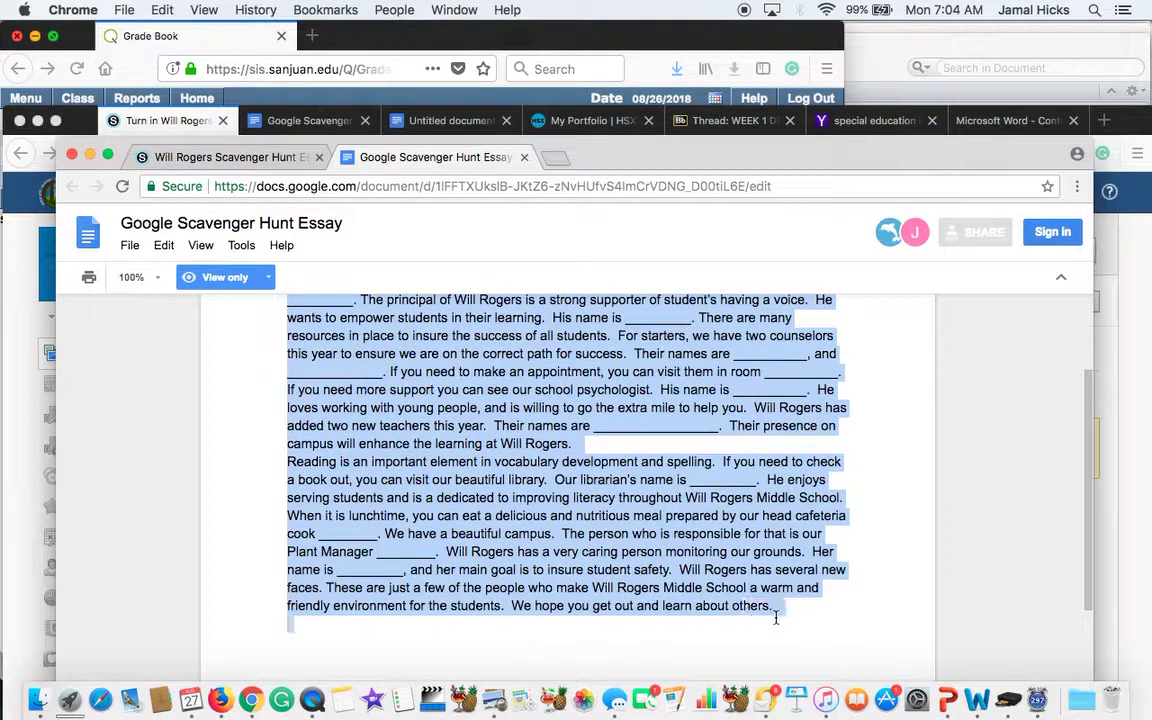
{"action": "left_click", "coordinate": [163, 245]}
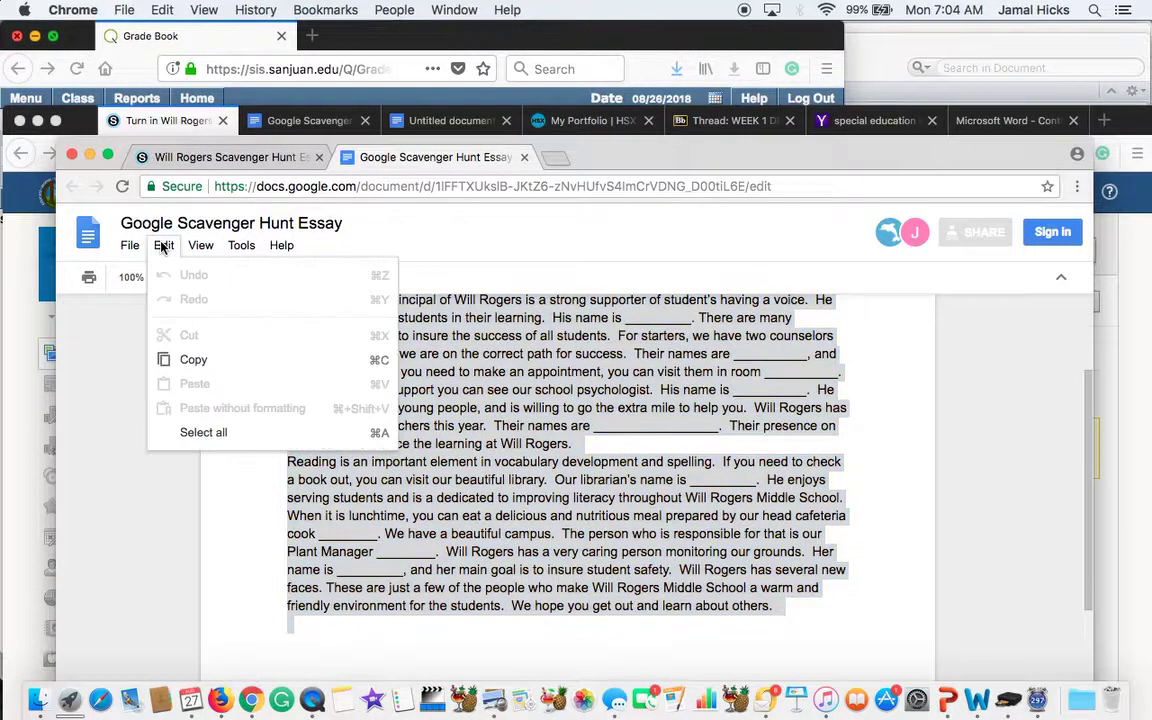
{"action": "left_click", "coordinate": [192, 360]}
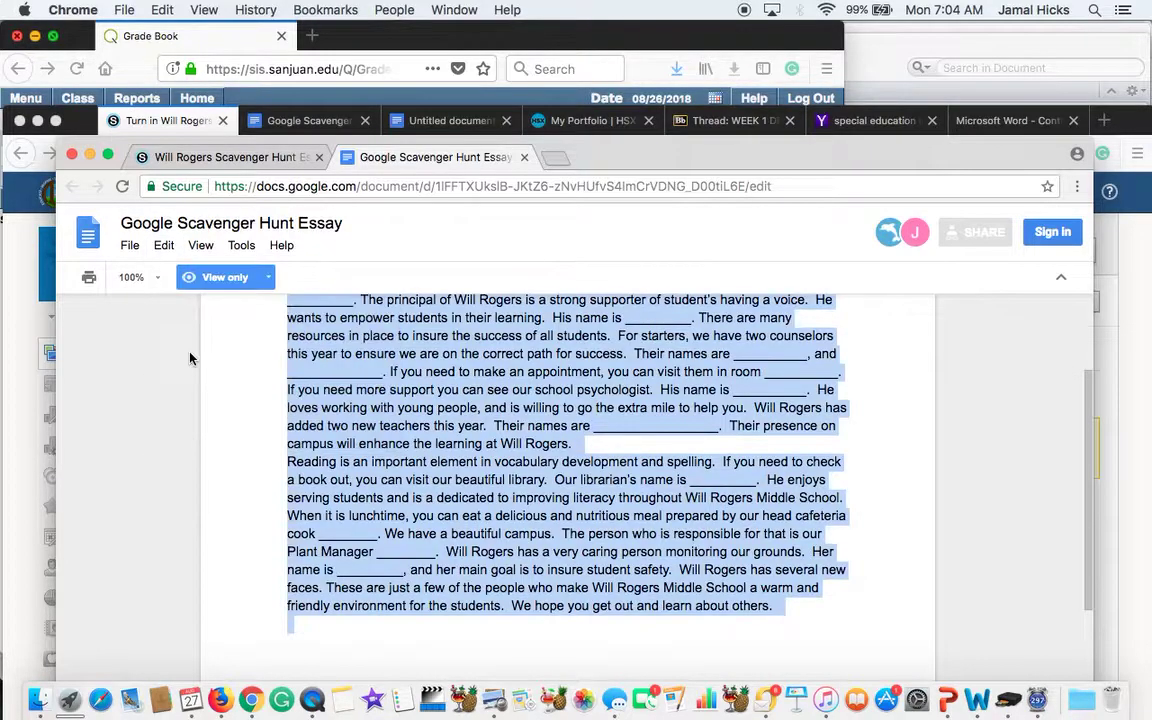
Step: Clear the existing text from the Untitled Google document
{"action": "left_click", "coordinate": [467, 122]}
{"action": "scroll", "coordinate": [577, 385], "scroll_direction": "down", "scroll_amount": 3}
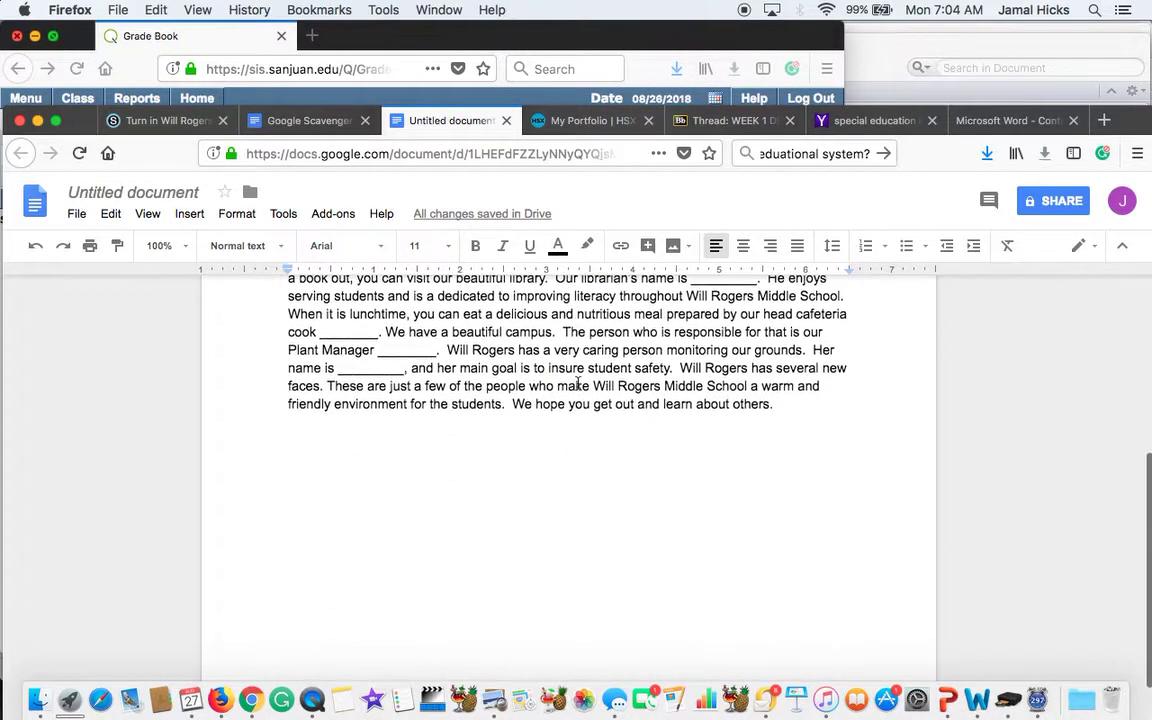
{"action": "scroll", "coordinate": [676, 437], "scroll_direction": "up", "scroll_amount": 2}
{"action": "left_click_drag", "start_coordinate": [775, 467], "coordinate": [285, 380]}
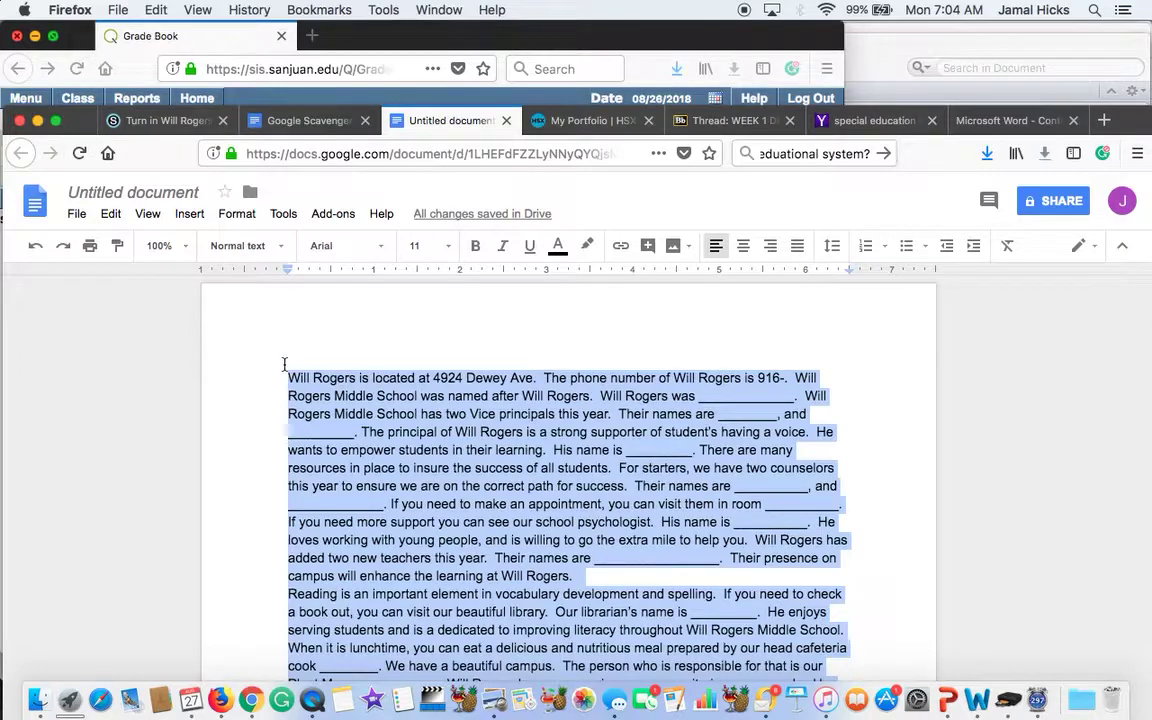
{"action": "key", "text": "BackSpace"}
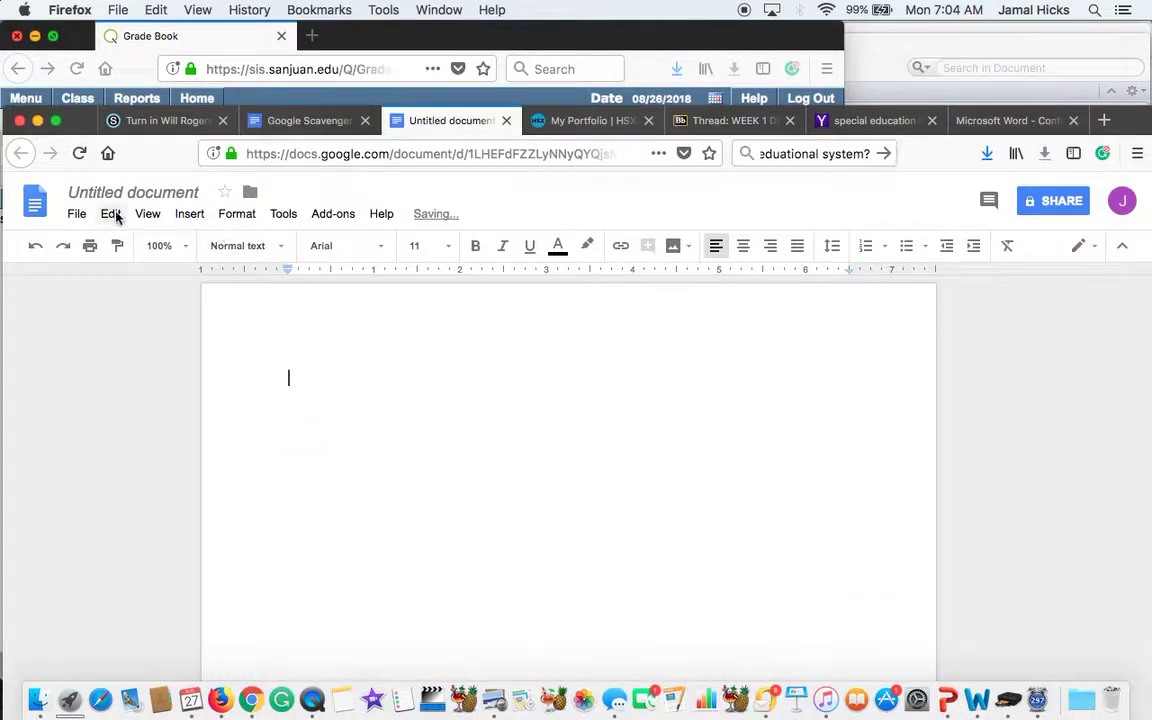
Step: Paste the copied essay into the empty document with Cmd+V after dismissing the paste notice
{"action": "left_click", "coordinate": [110, 213]}
{"action": "left_click", "coordinate": [142, 354]}
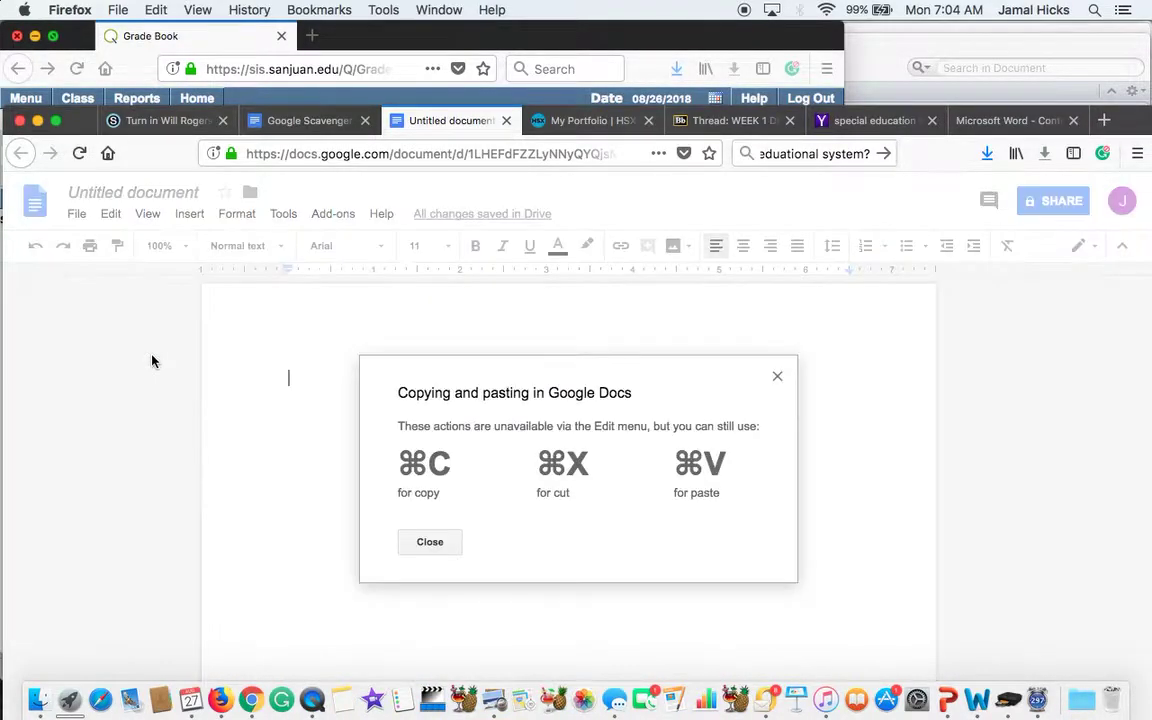
{"action": "left_click", "coordinate": [430, 541]}
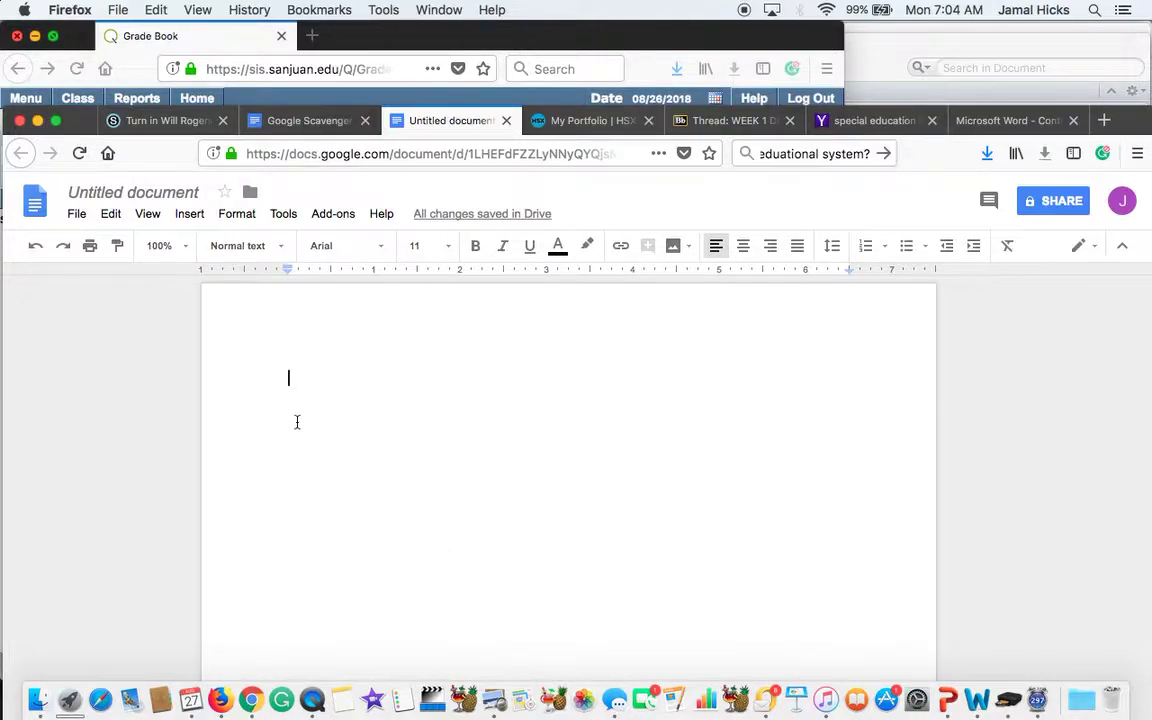
{"action": "key", "text": "super+v"}
{"action": "scroll", "coordinate": [318, 440], "scroll_direction": "up", "scroll_amount": 5}
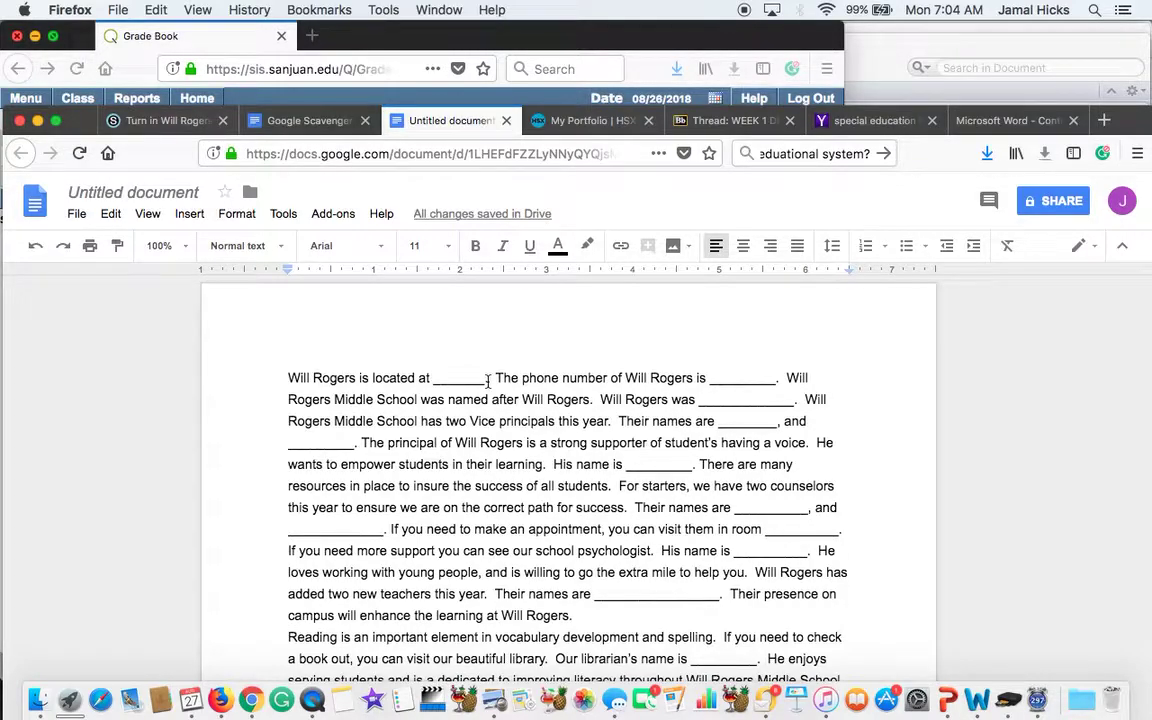
{"action": "left_click", "coordinate": [488, 381]}
{"action": "key", "text": "BackSpace"}
{"action": "key", "text": "BackSpace"}
{"action": "key", "text": "BackSpace"}
{"action": "key", "text": "BackSpace"}
{"action": "key", "text": "BackSpace"}
{"action": "key", "text": "BackSpace"}
{"action": "key", "text": "BackSpace"}
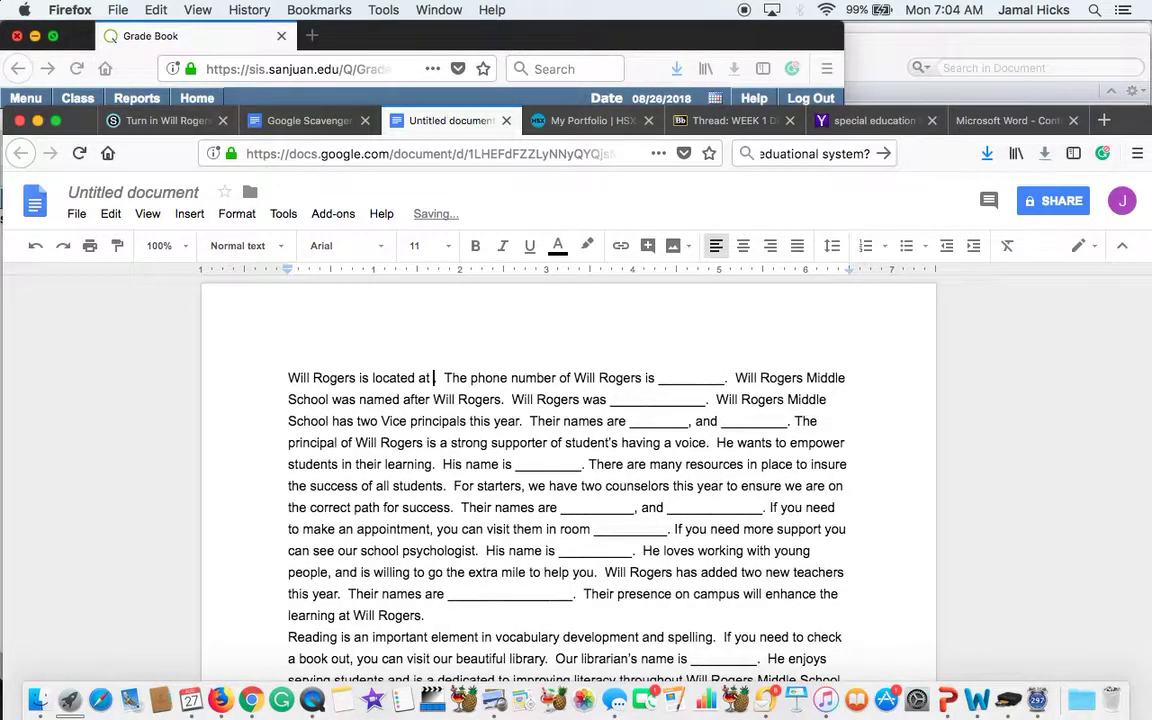
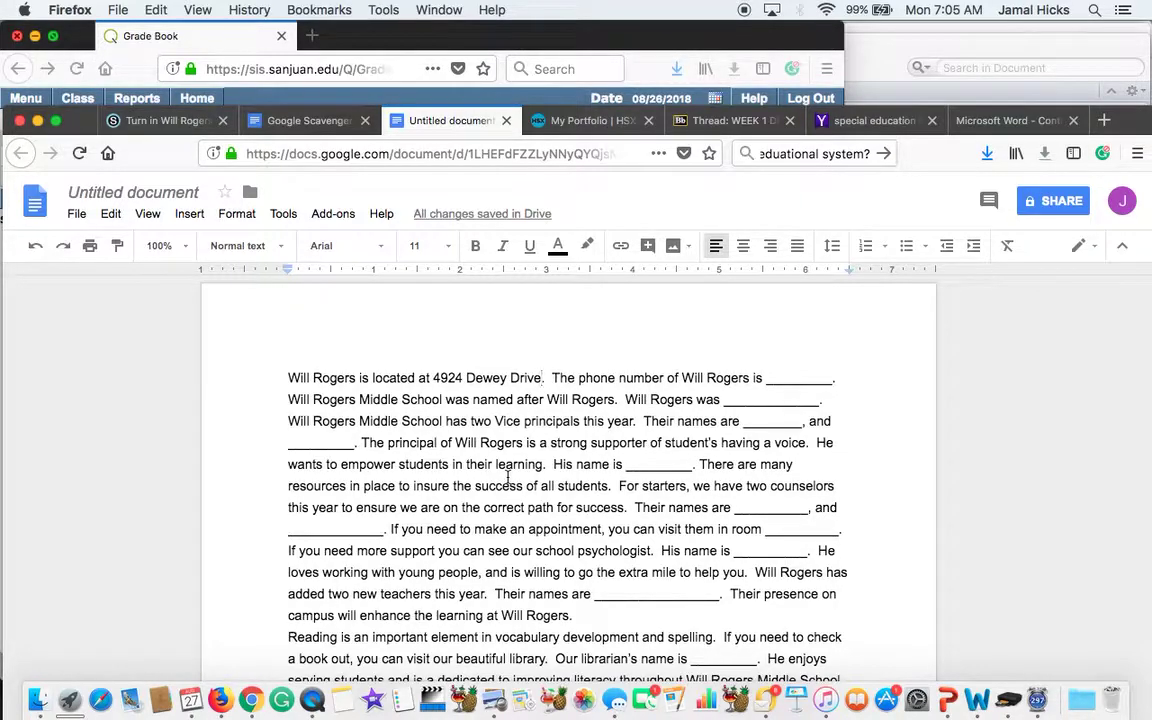
{"action": "scroll", "coordinate": [508, 477], "scroll_direction": "down", "scroll_amount": 2}
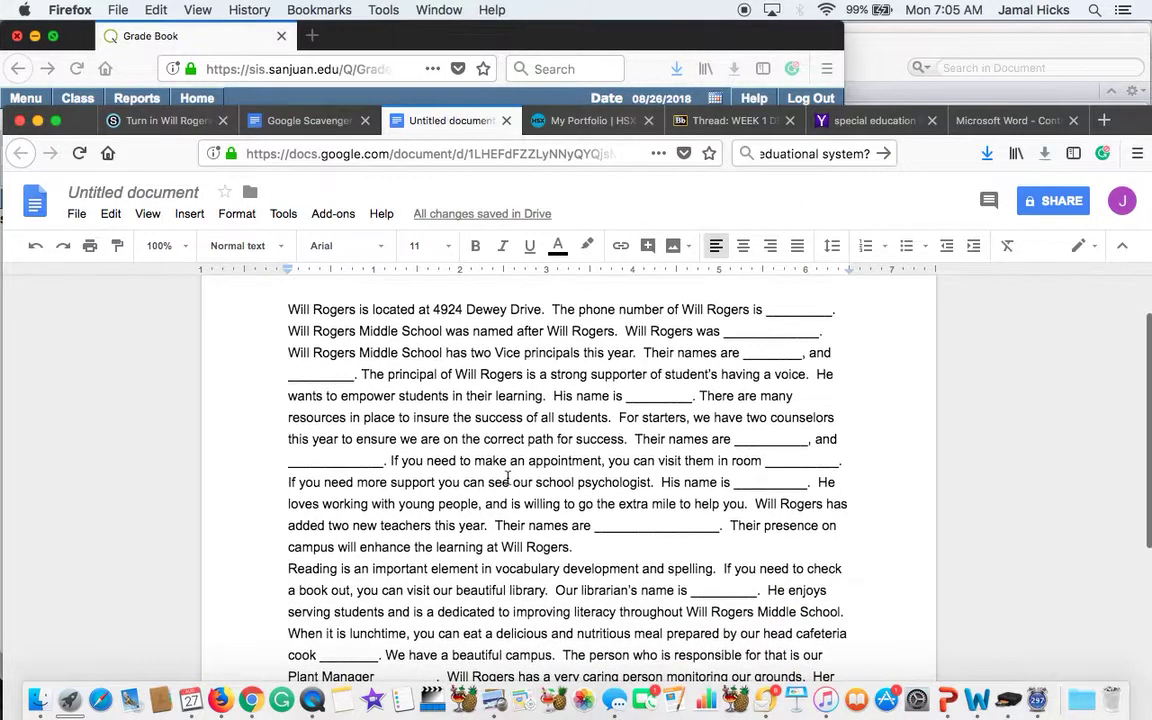
{"action": "scroll", "coordinate": [503, 483], "scroll_direction": "down", "scroll_amount": 2}
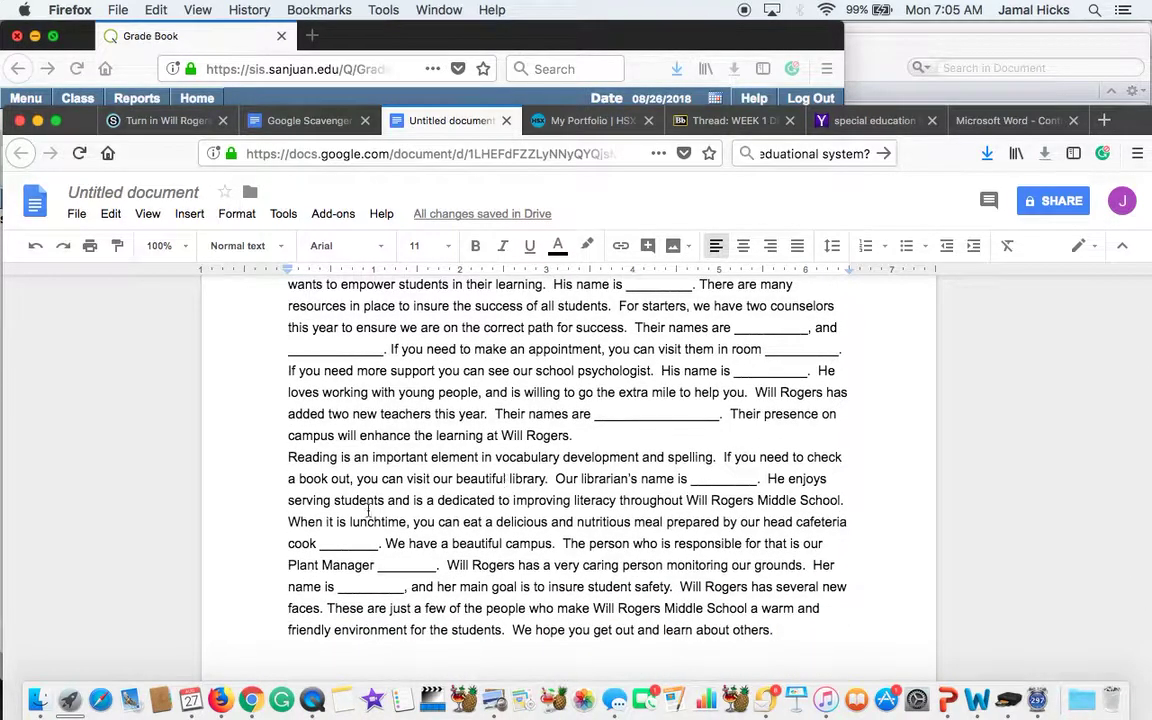
{"action": "scroll", "coordinate": [332, 459], "scroll_direction": "up", "scroll_amount": 4}
Step: Download the essay as a Microsoft Word .docx file and open it in Word
{"action": "left_click", "coordinate": [77, 215]}
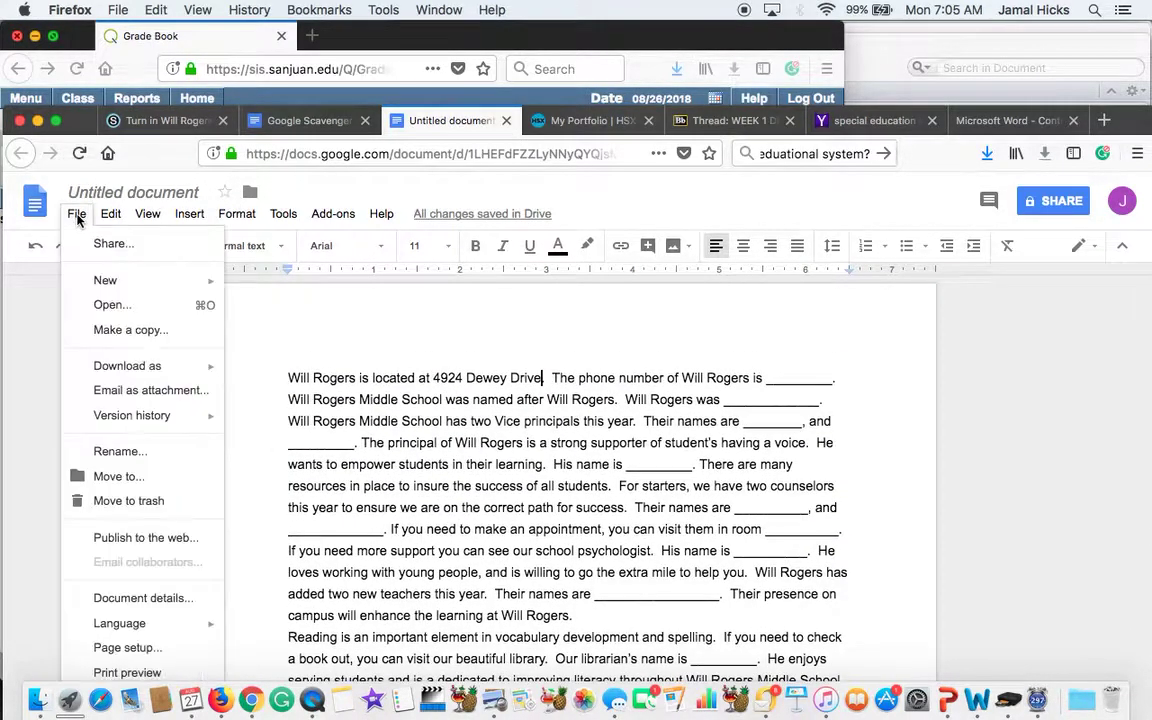
{"action": "mouse_move", "coordinate": [148, 378]}
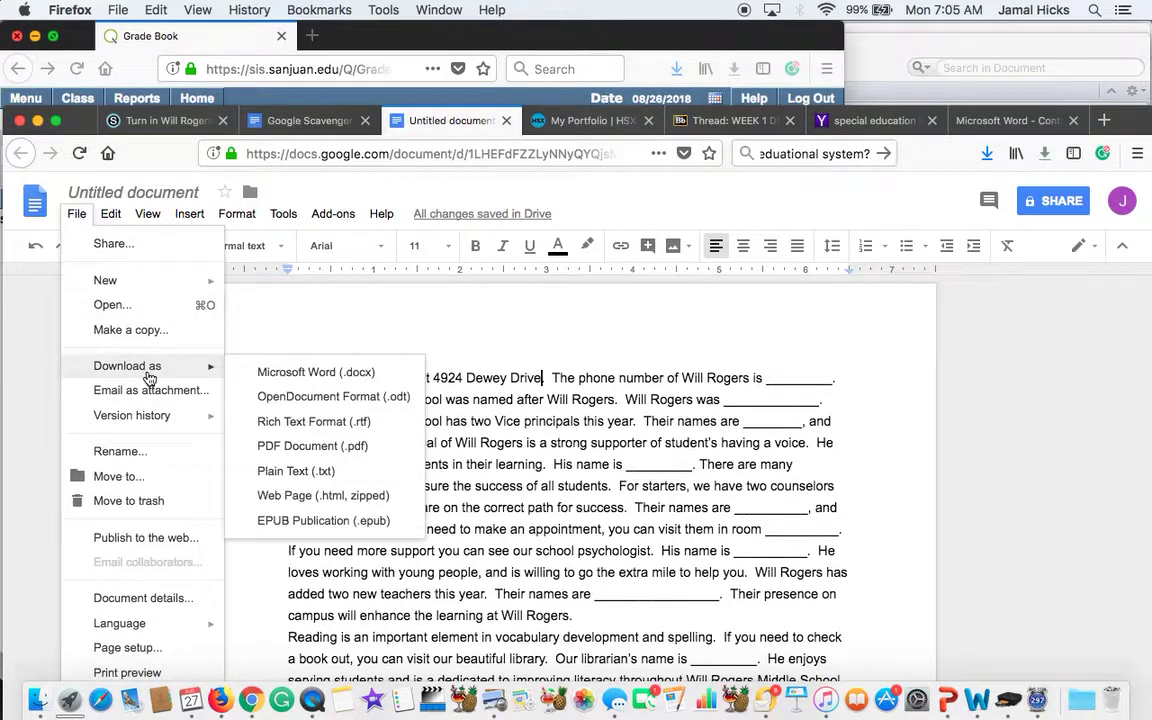
{"action": "left_click", "coordinate": [277, 373]}
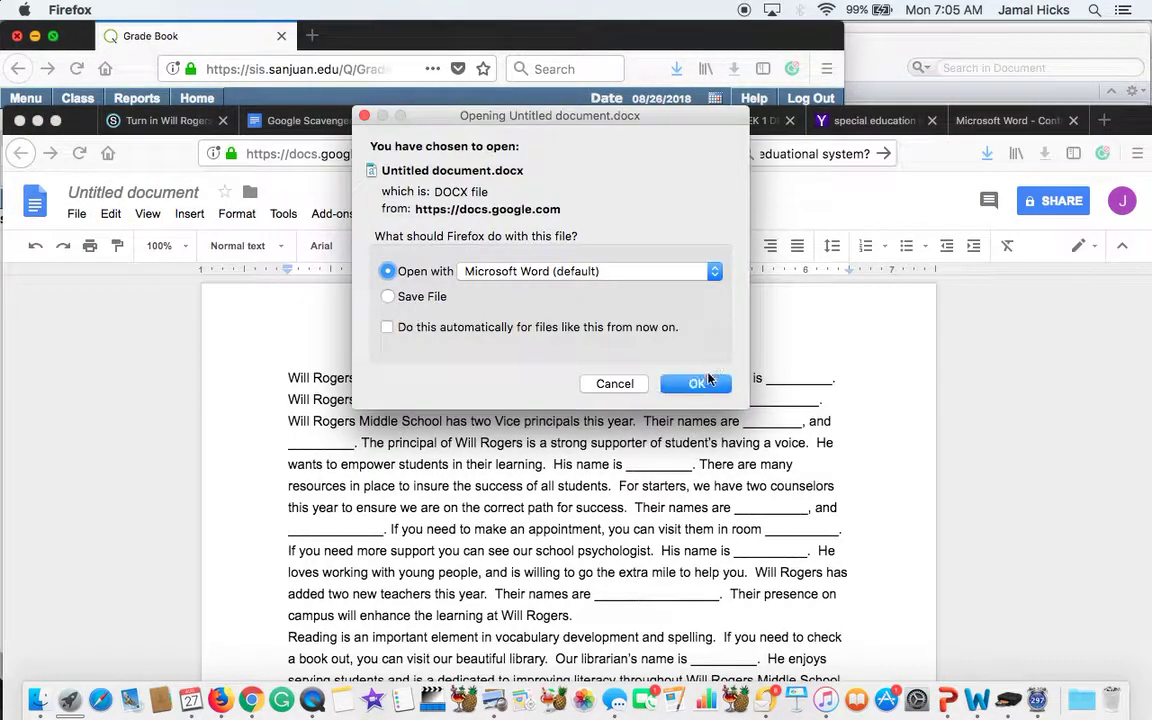
{"action": "left_click", "coordinate": [695, 382]}
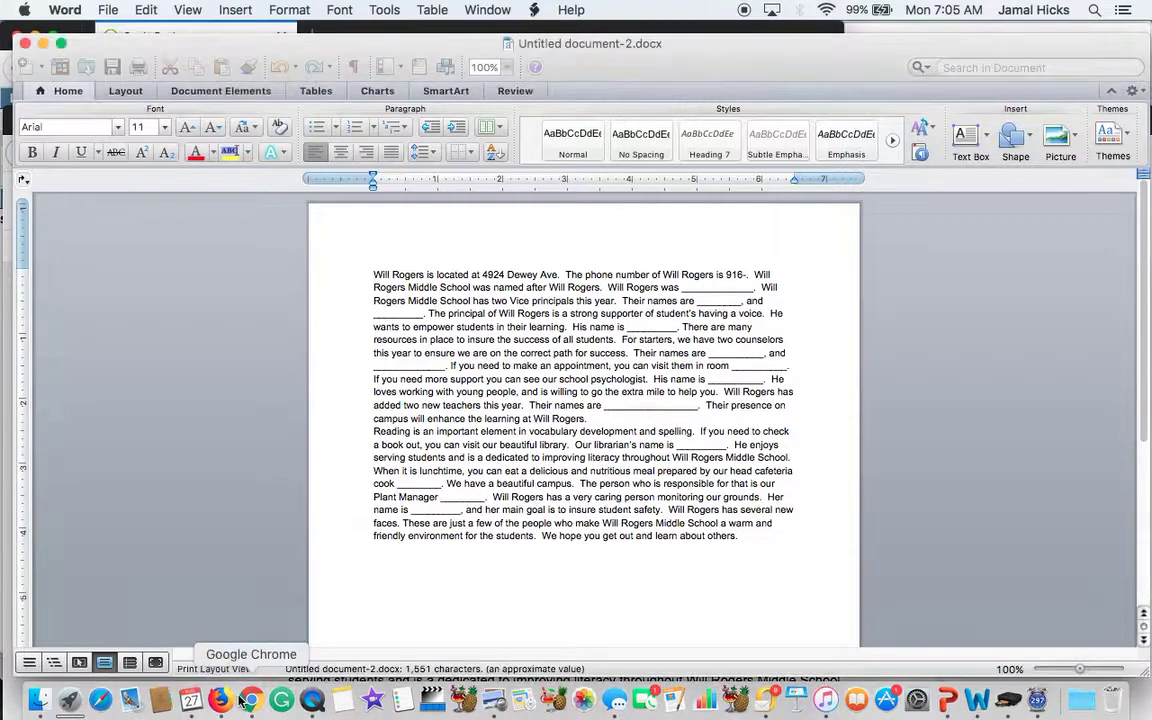
{"action": "left_click", "coordinate": [251, 699]}
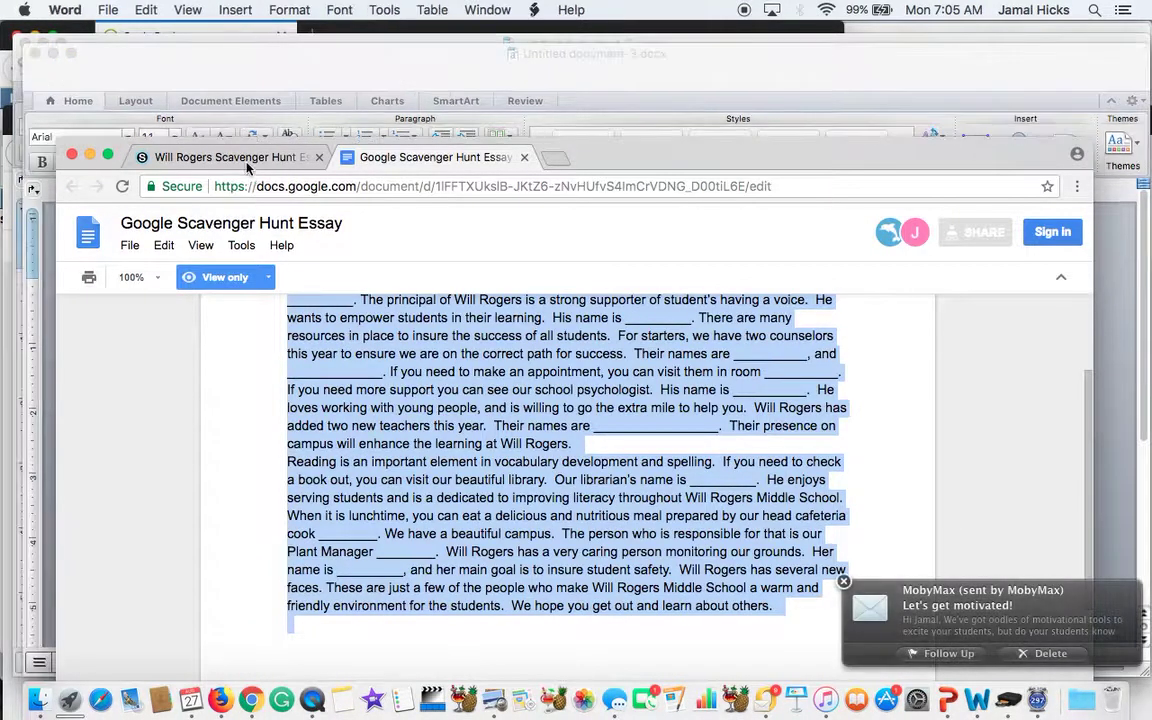
Step: Start a re-submission of Turn in Will Rogers Scavenger Hunt Essay from the August 27th folder
{"action": "scroll", "coordinate": [409, 340], "scroll_direction": "down", "scroll_amount": 1}
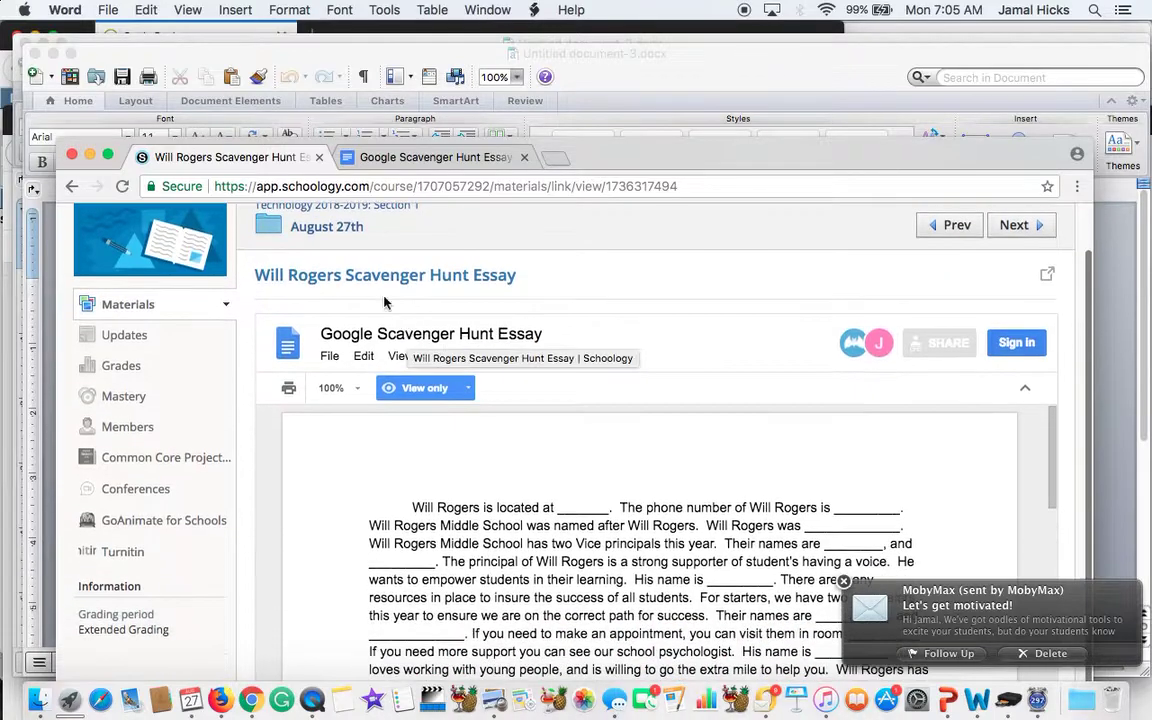
{"action": "left_click", "coordinate": [326, 230]}
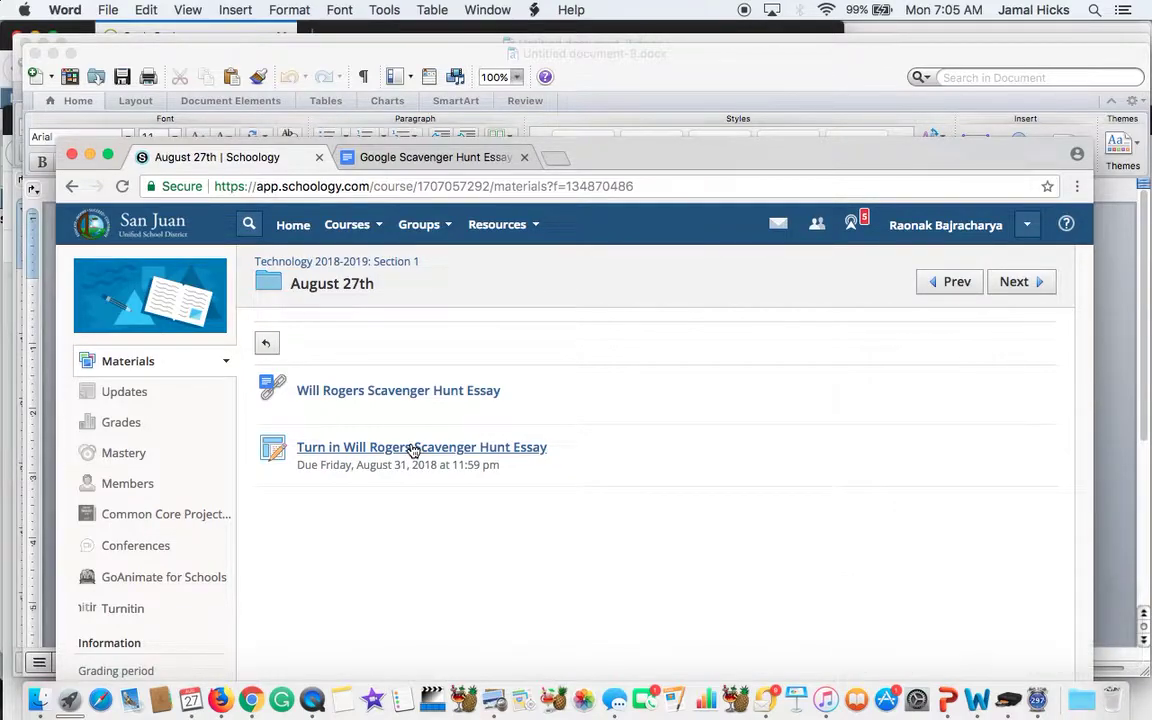
{"action": "left_click", "coordinate": [413, 449]}
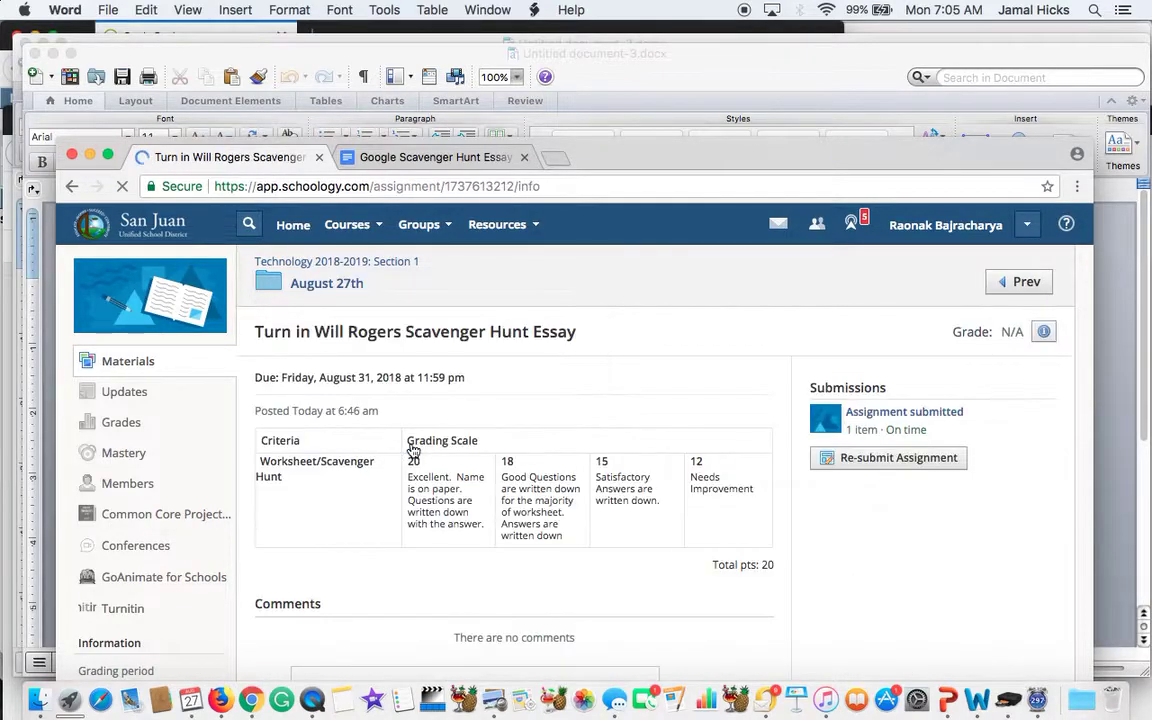
{"action": "left_click", "coordinate": [858, 462]}
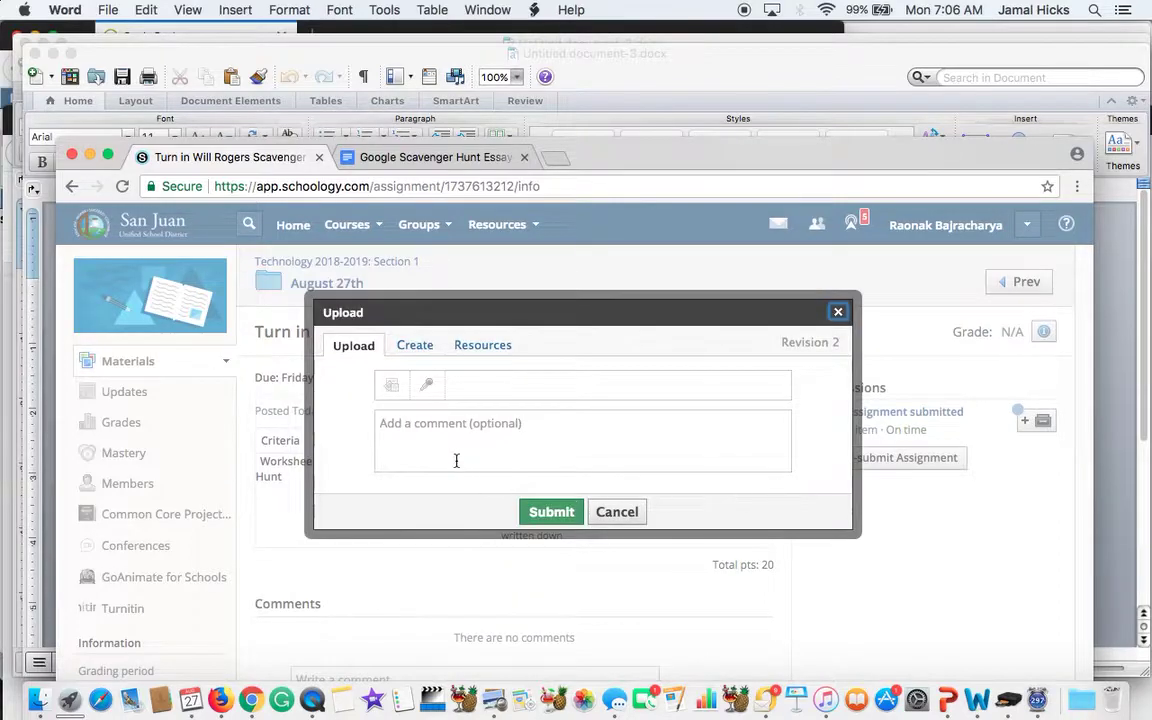
Step: Attach Untitled document-3.docx from Downloads and submit it as Revision 2
{"action": "left_click", "coordinate": [391, 388]}
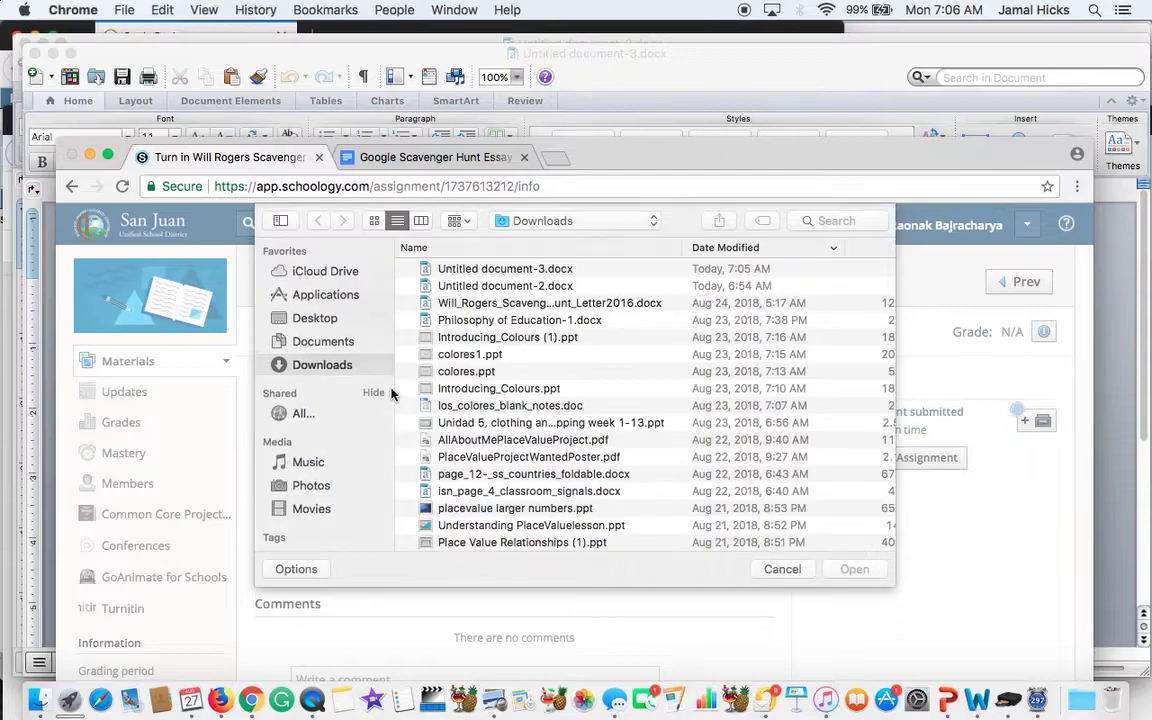
{"action": "left_click", "coordinate": [445, 268]}
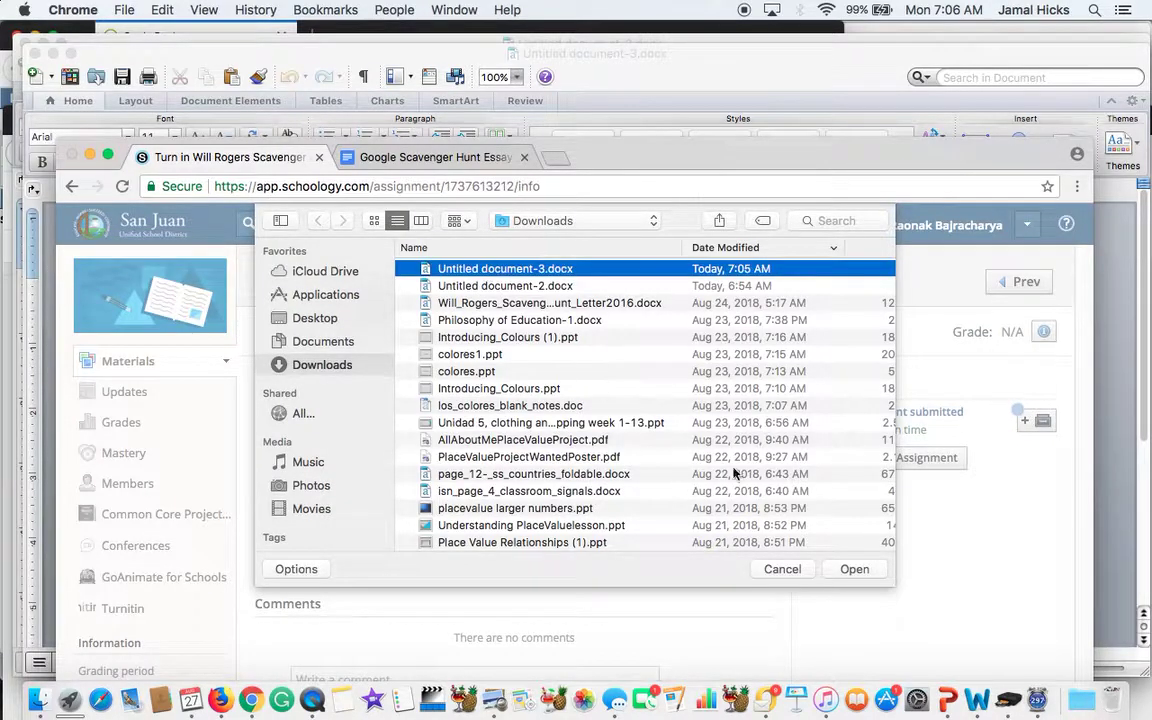
{"action": "left_click", "coordinate": [850, 569]}
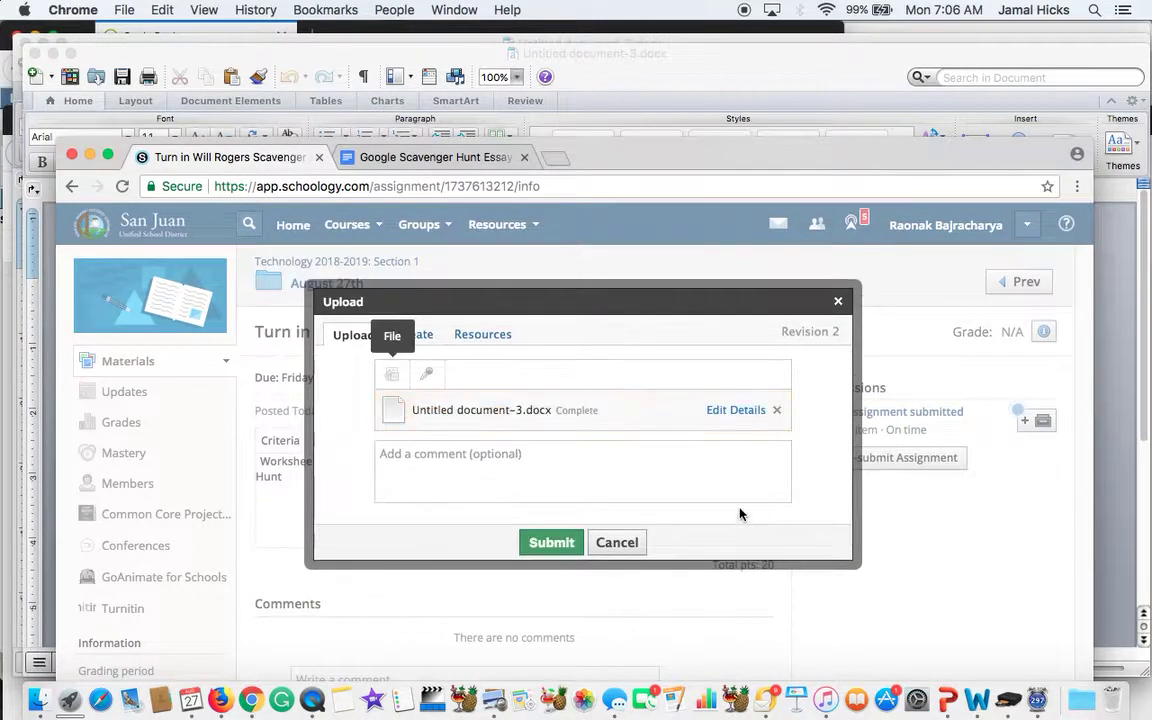
{"action": "left_click", "coordinate": [547, 545]}
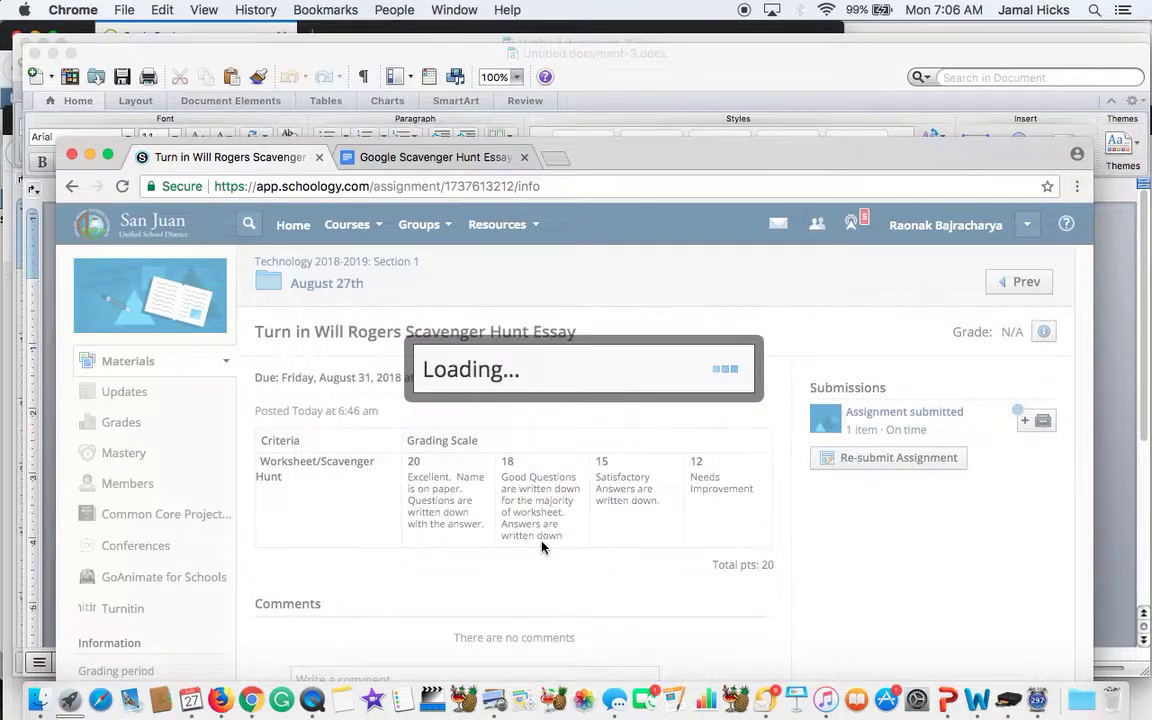